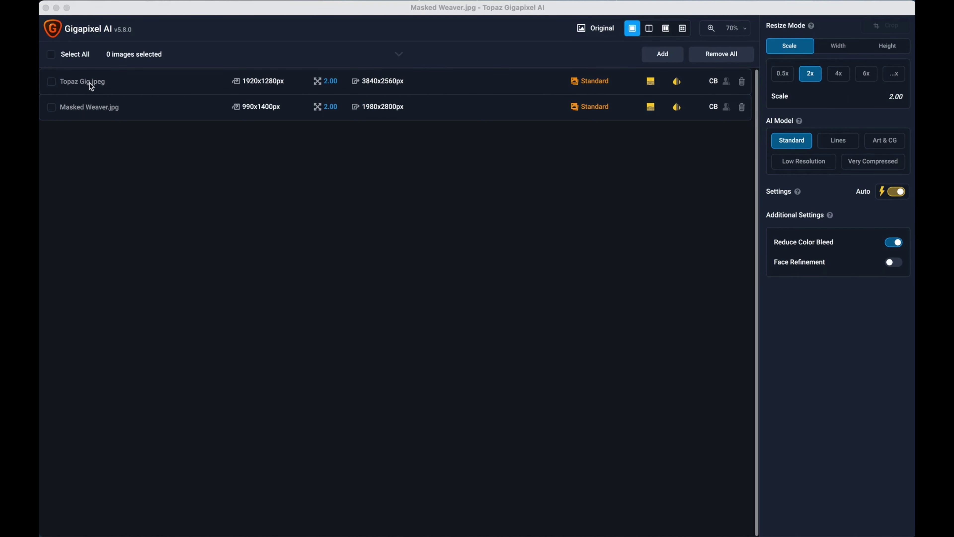
Step: Select Topaz Gig.jpeg in the image list to load its 2x Standard preview
click(52, 83)
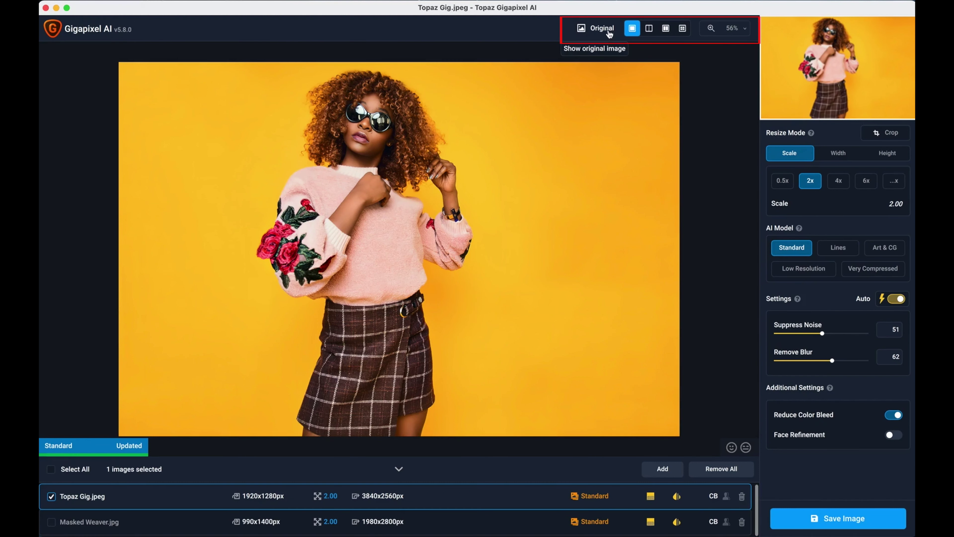
Step: Set the preview zoom to 100% and pan to the portrait's face
click(745, 34)
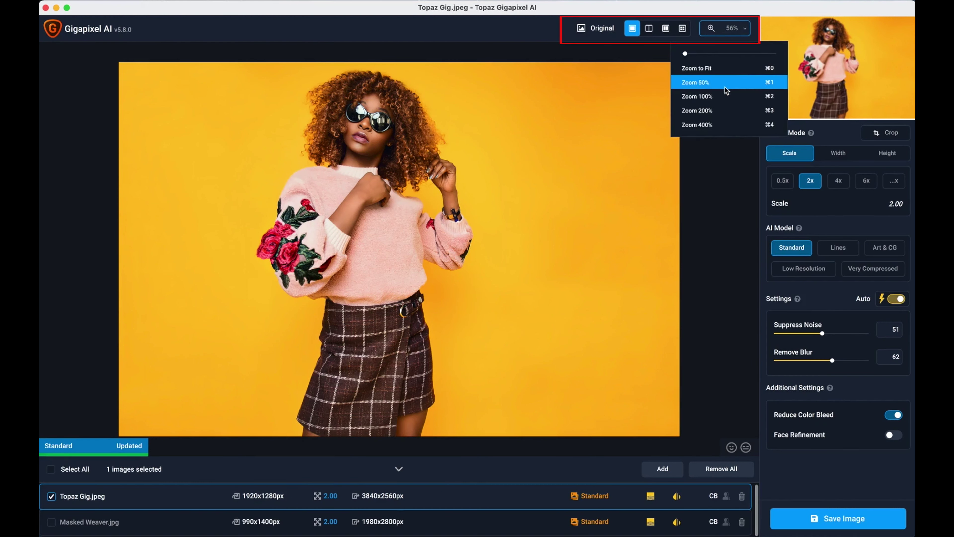
click(728, 99)
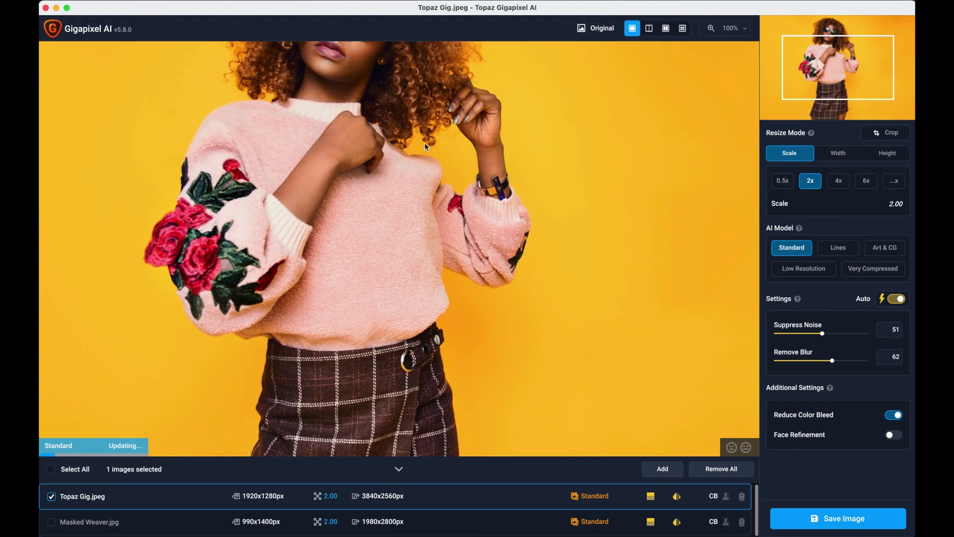
drag(444, 180, 462, 241)
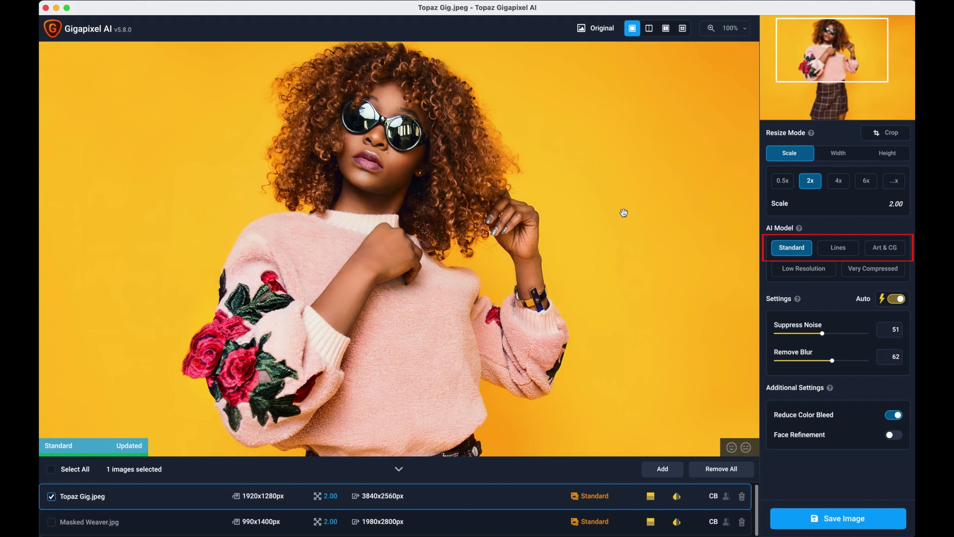
Step: Toggle between original and processed images several times, ending on the processed result
click(602, 30)
click(602, 32)
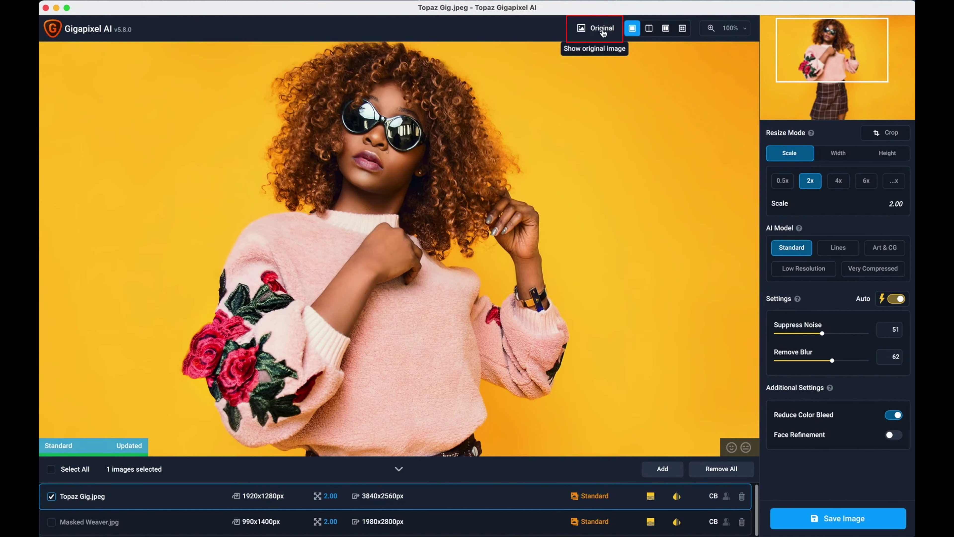
click(602, 32)
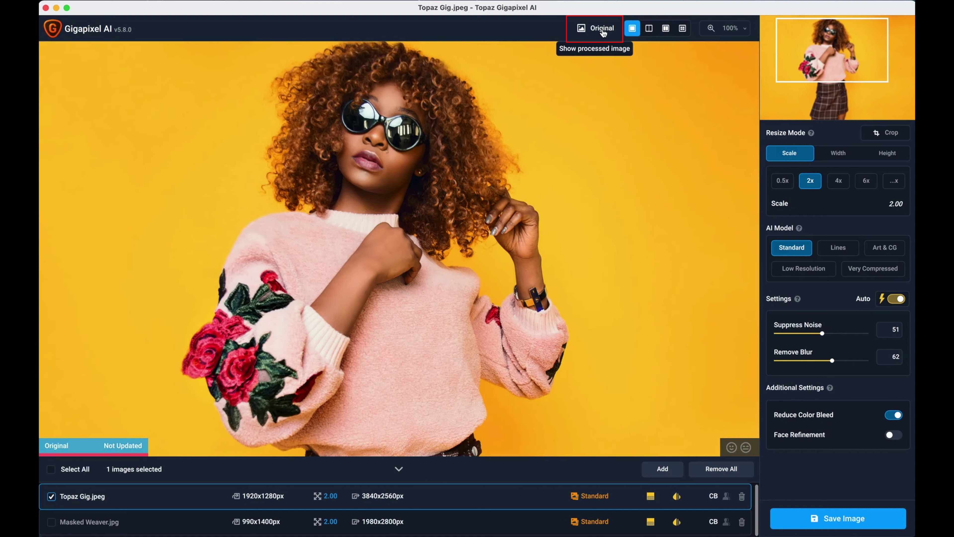
click(603, 33)
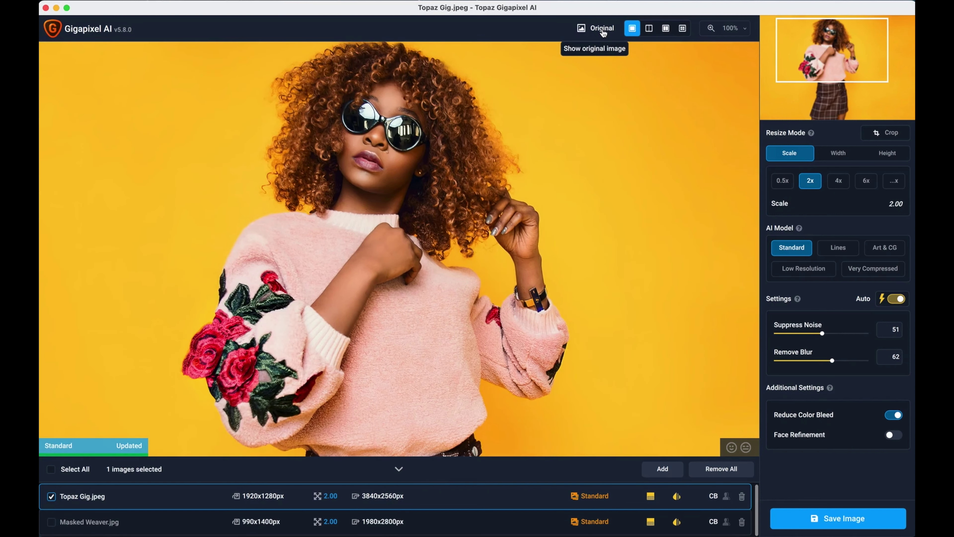
click(602, 33)
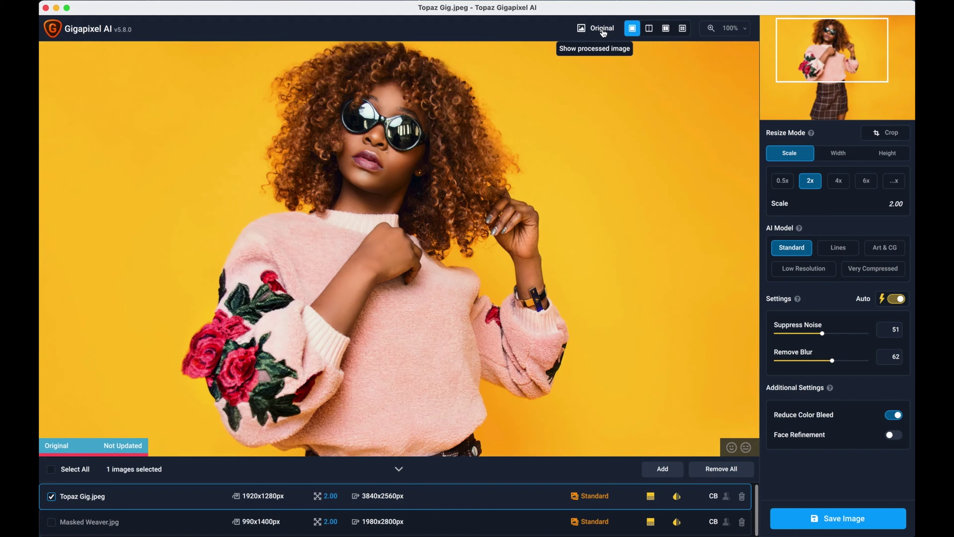
click(603, 33)
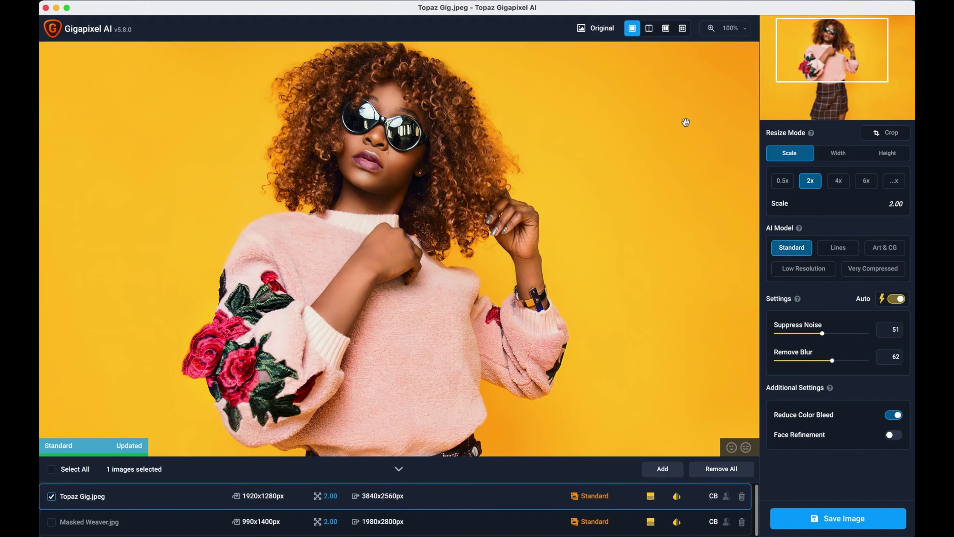
Step: Apply the 4x preset (7680x5120px), frame the face, and sweep the Split View divider across it
click(837, 181)
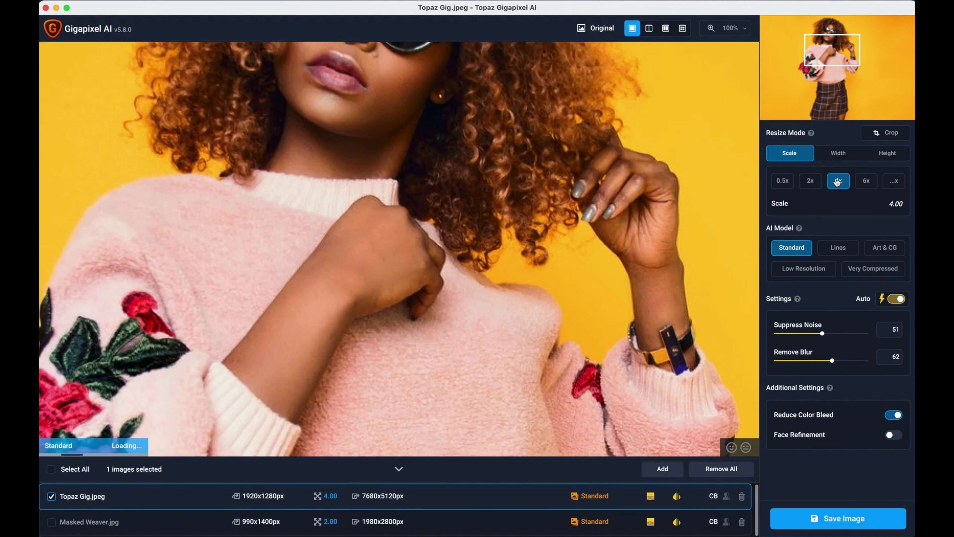
drag(366, 134, 464, 327)
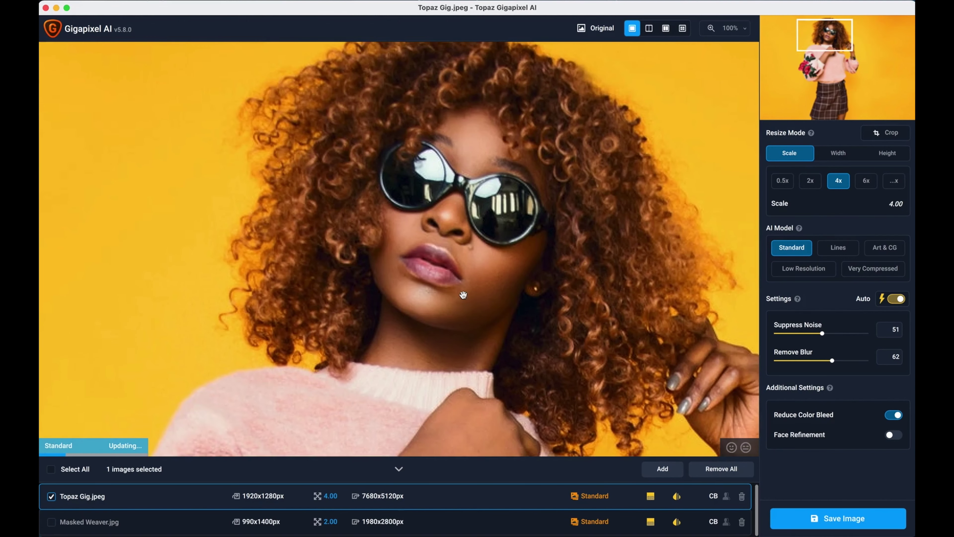
drag(470, 280, 448, 294)
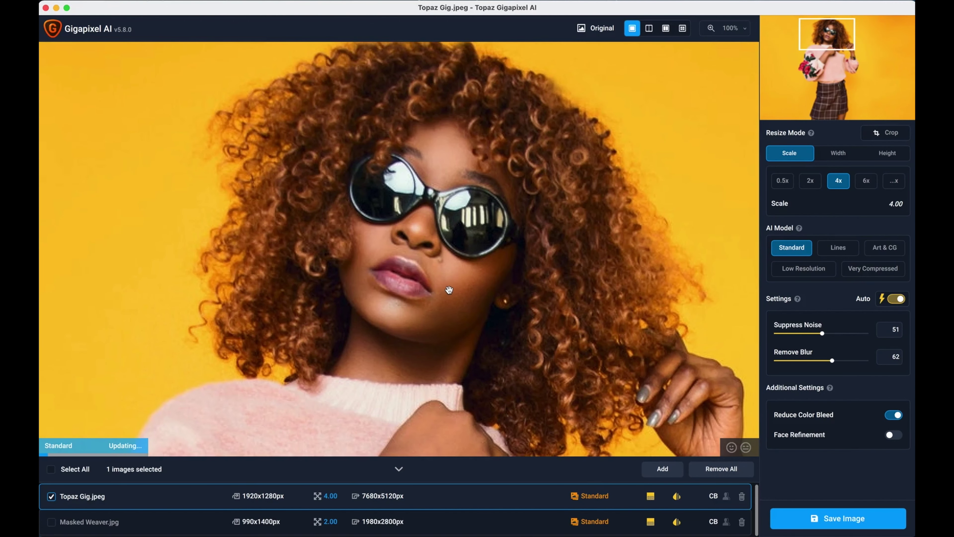
click(650, 30)
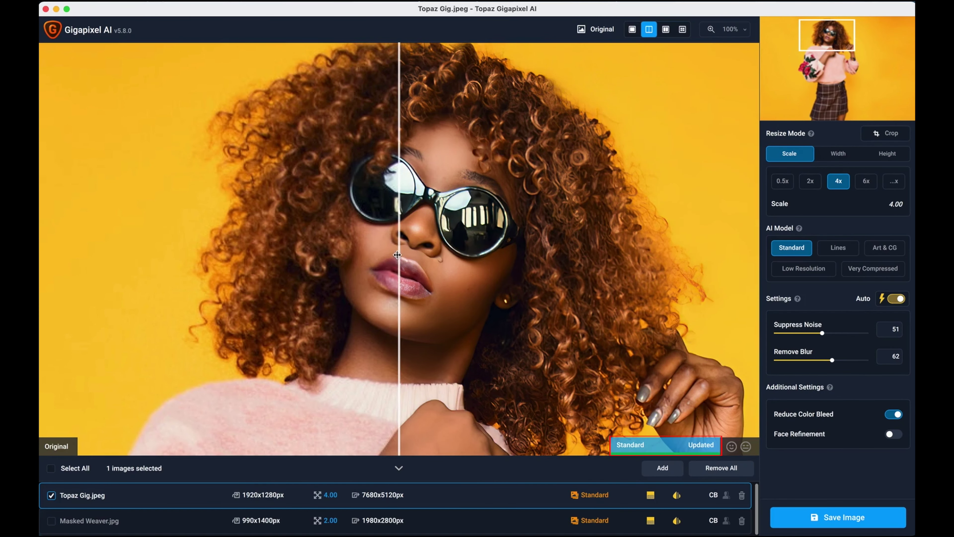
drag(399, 254, 449, 271)
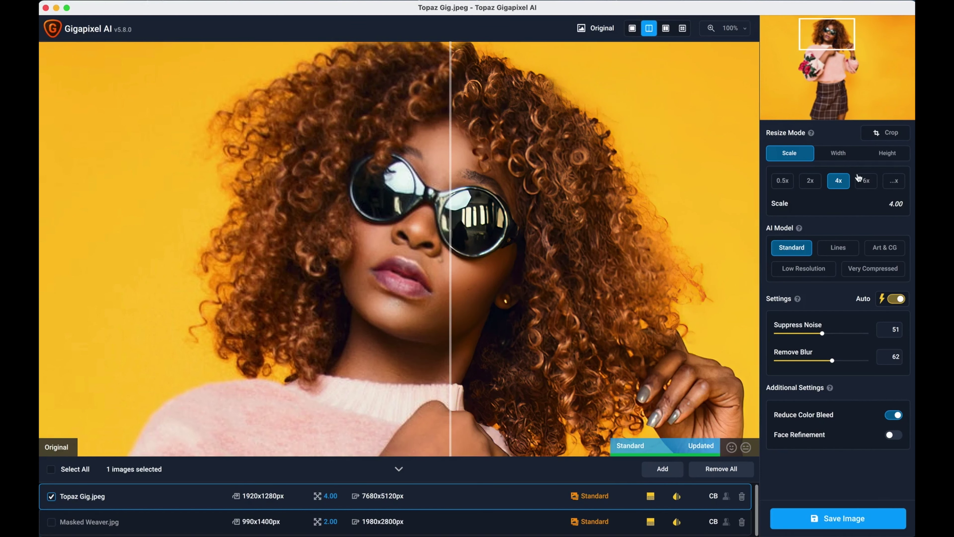
Step: Apply the 6x preset (11520x7680px) and drag the split divider across the face
click(870, 184)
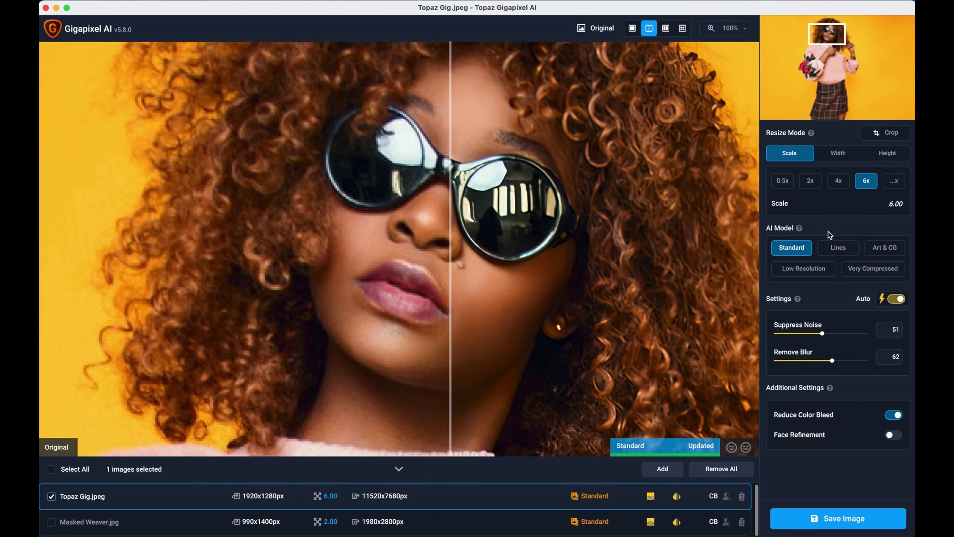
drag(450, 247, 448, 276)
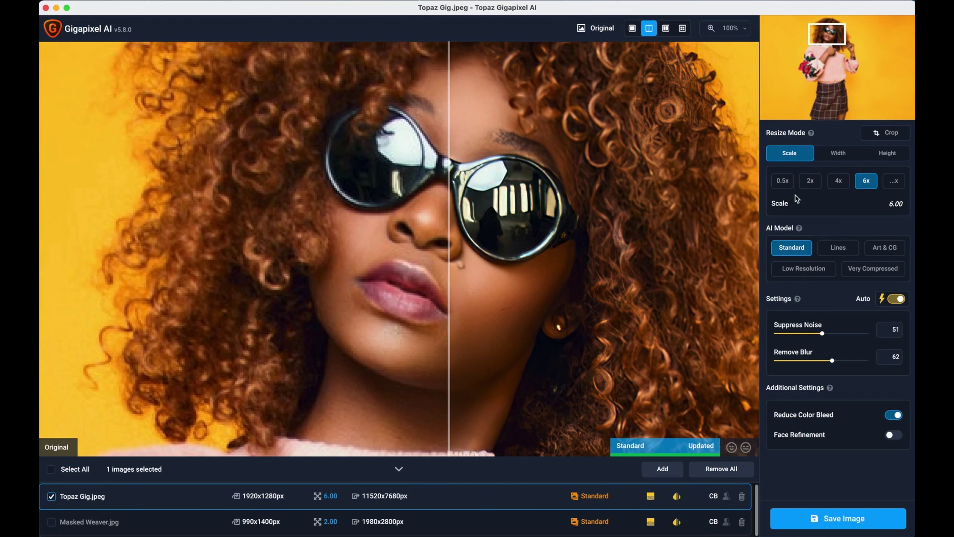
Step: Apply the 2x preset (3840x2560px) and switch to Side-by-side view
click(810, 181)
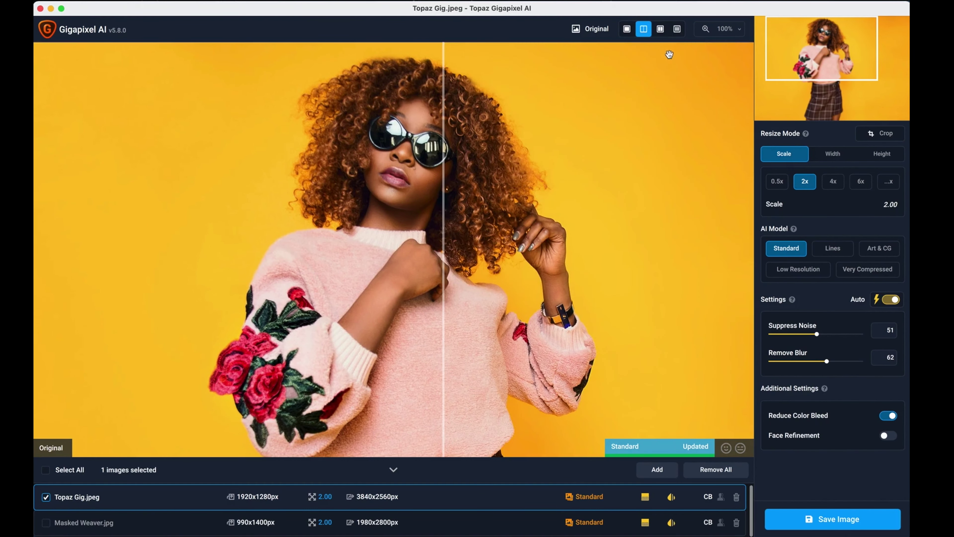
click(660, 30)
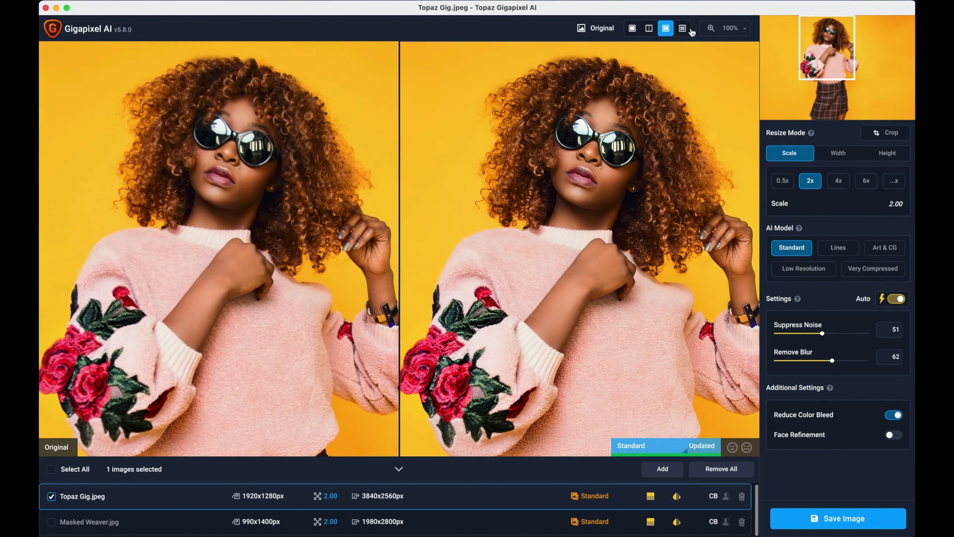
Step: Compare Art & CG, Low Resolution and Standard in Comparison View, keep Standard, then return to Single View
click(683, 28)
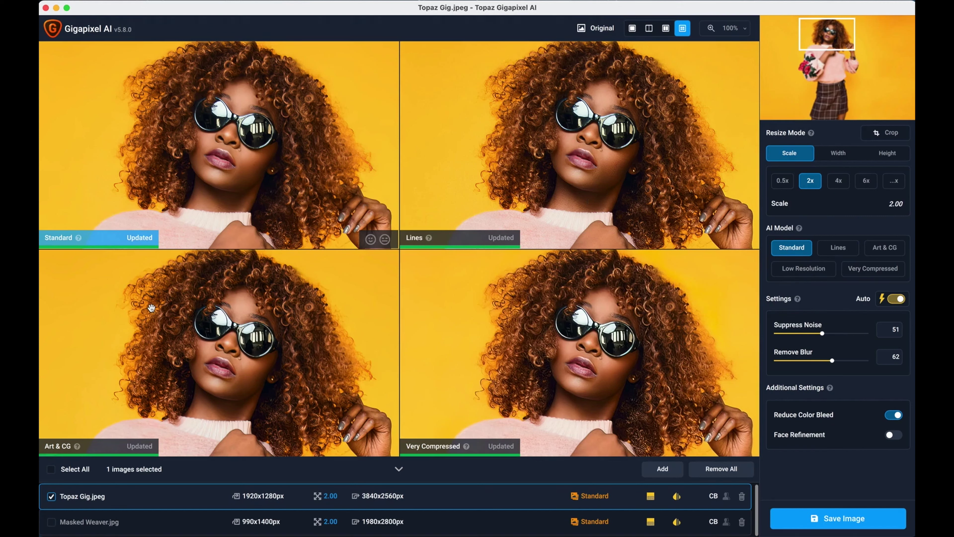
click(343, 352)
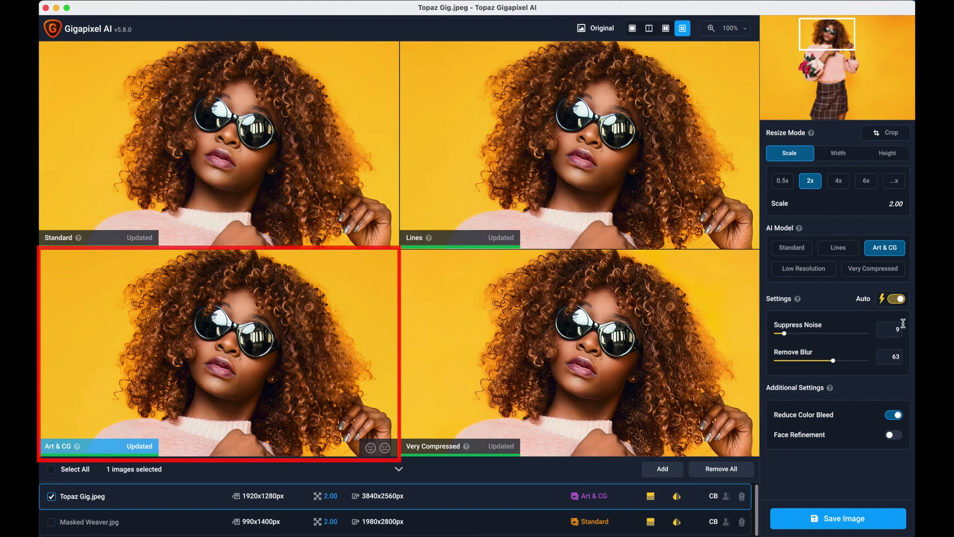
click(811, 274)
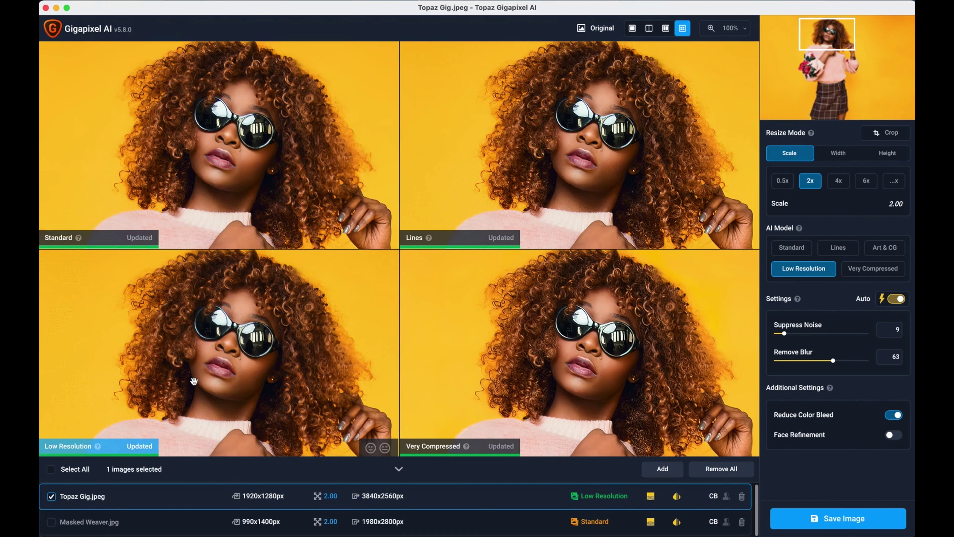
click(213, 162)
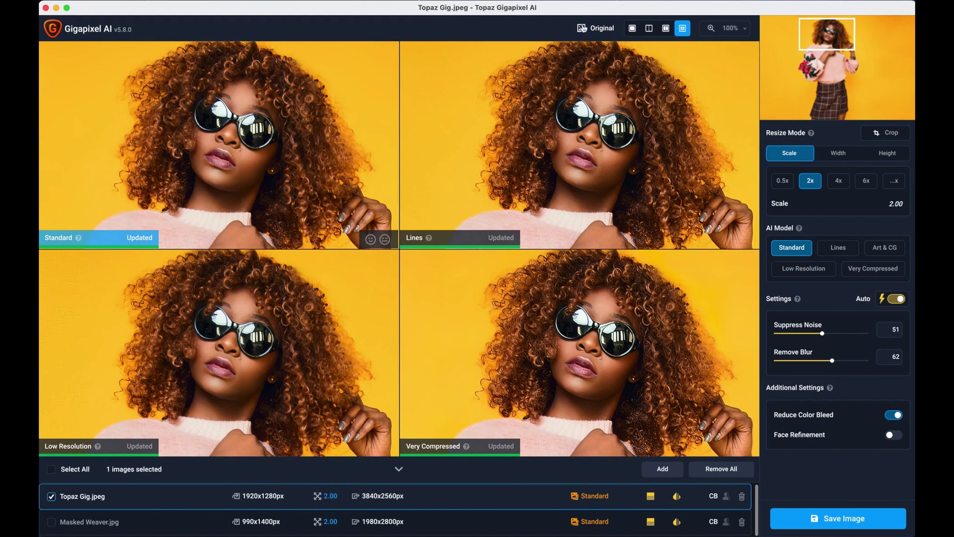
click(633, 31)
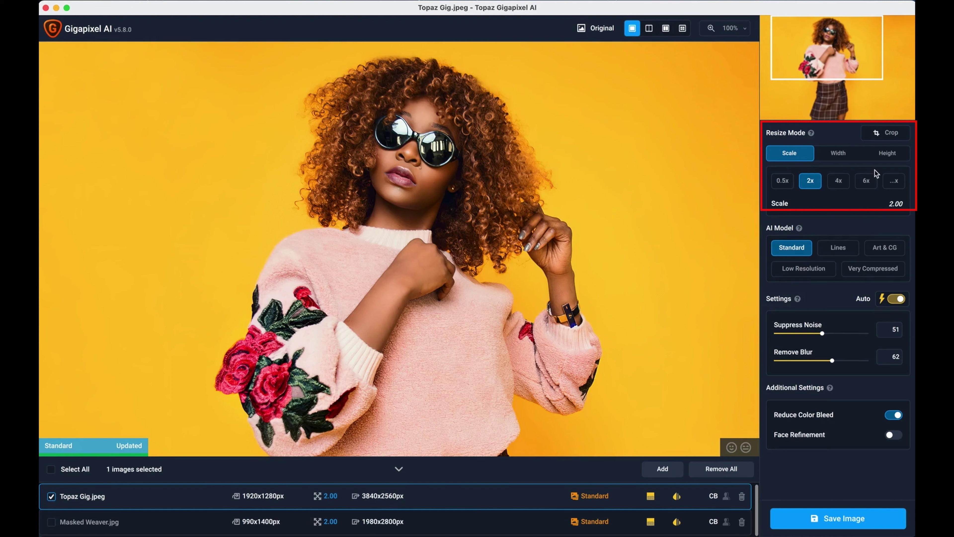
click(845, 158)
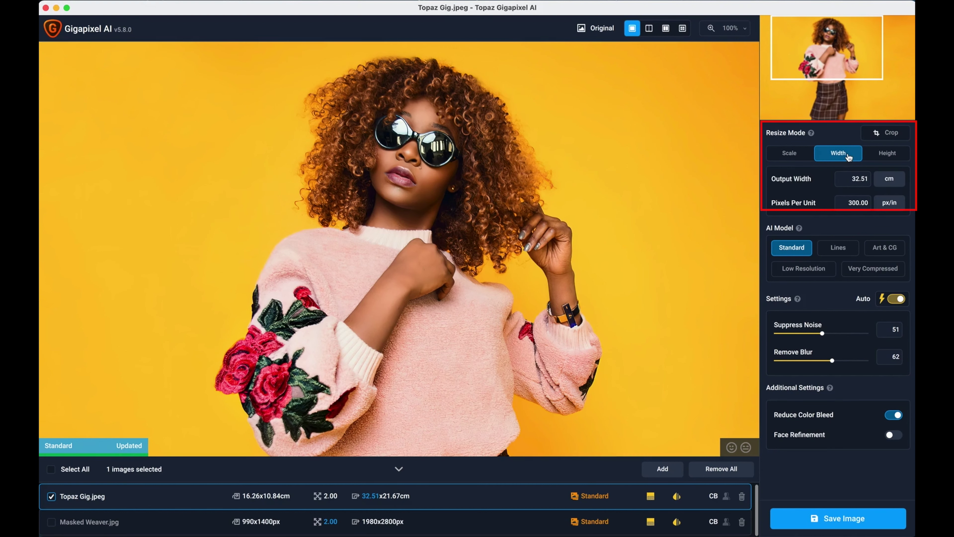
click(895, 179)
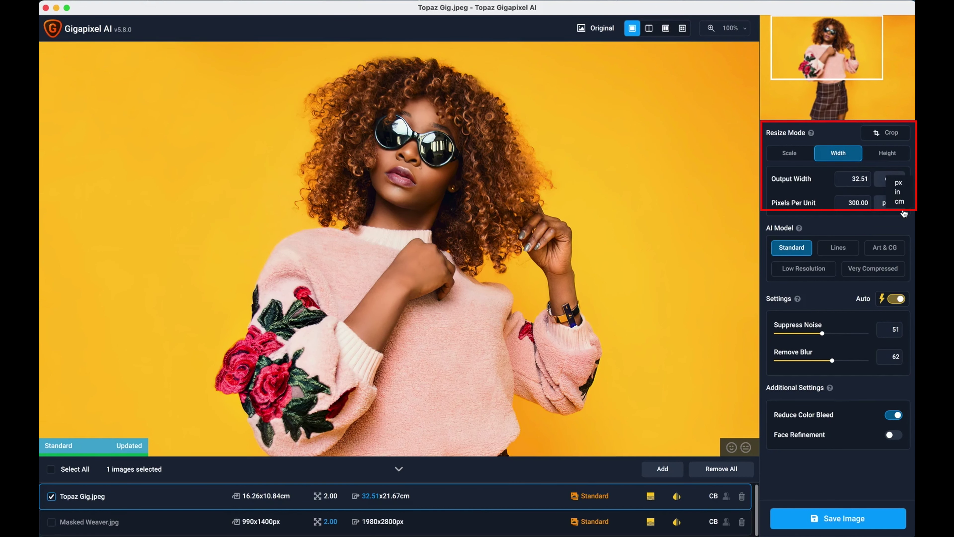
click(887, 155)
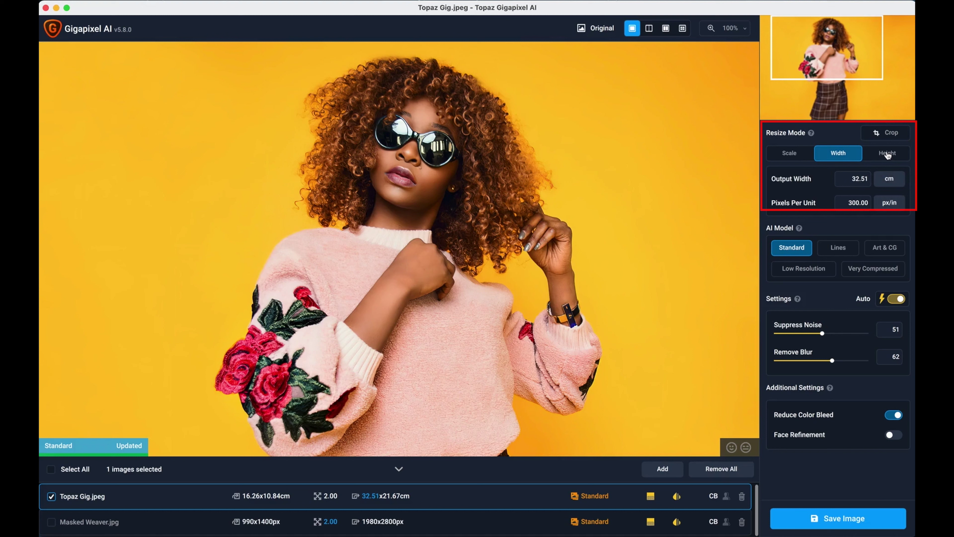
click(789, 155)
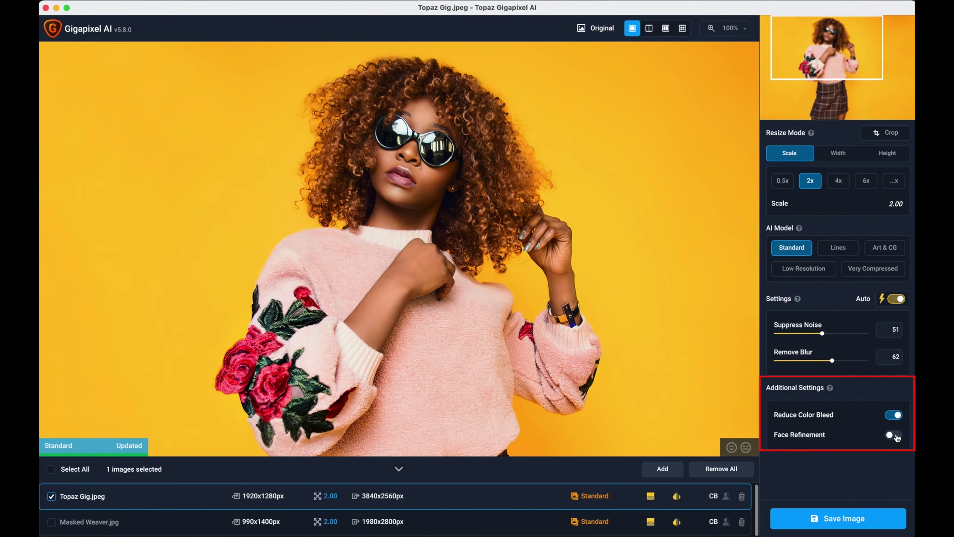
Step: Enable Face Refinement and open the Crop editor with Free aspect ratio
click(894, 435)
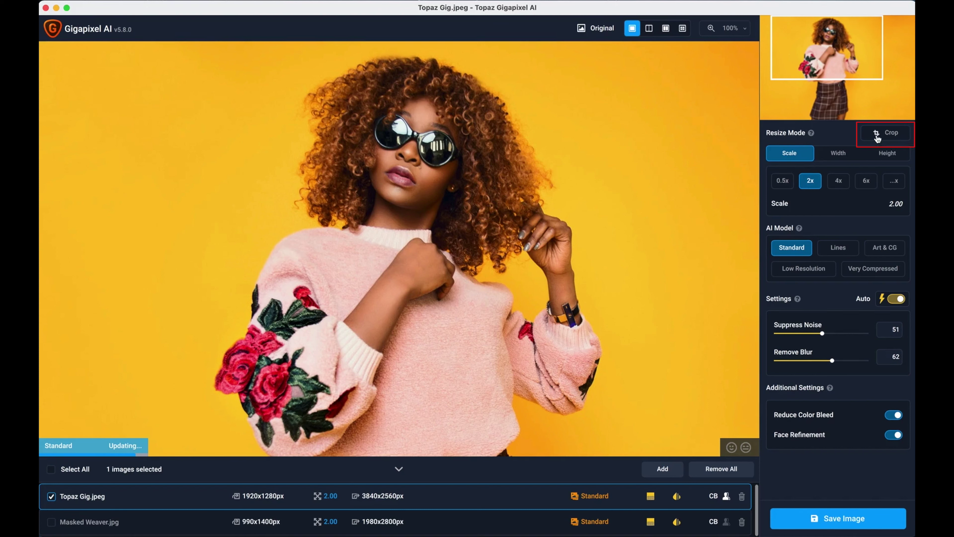
click(895, 135)
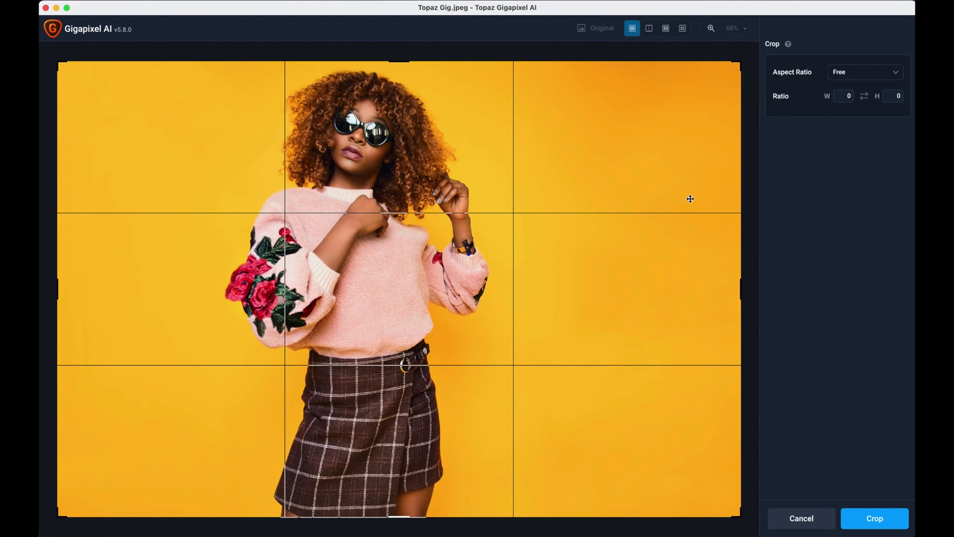
Step: Try a Square crop, then a 5:7 portrait crop, positioning each over the woman
click(892, 76)
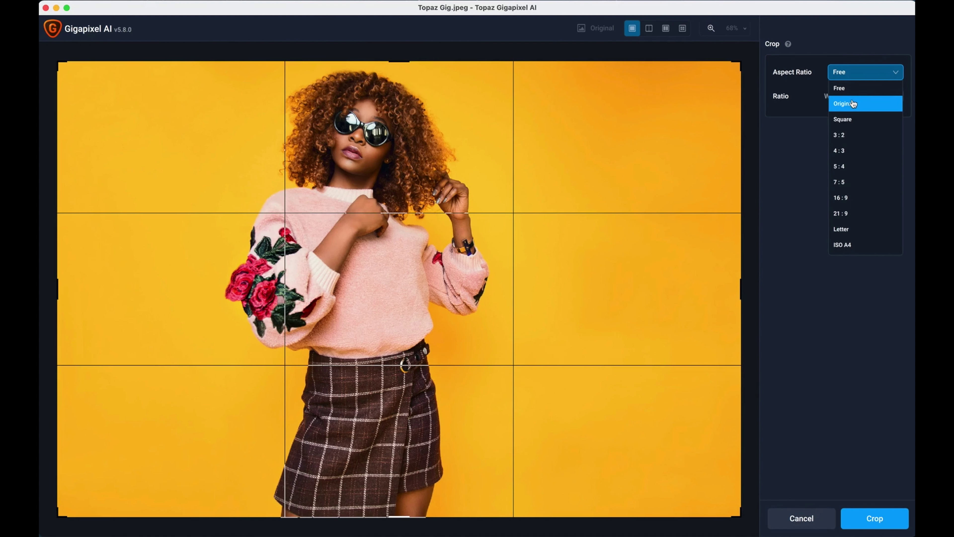
click(848, 119)
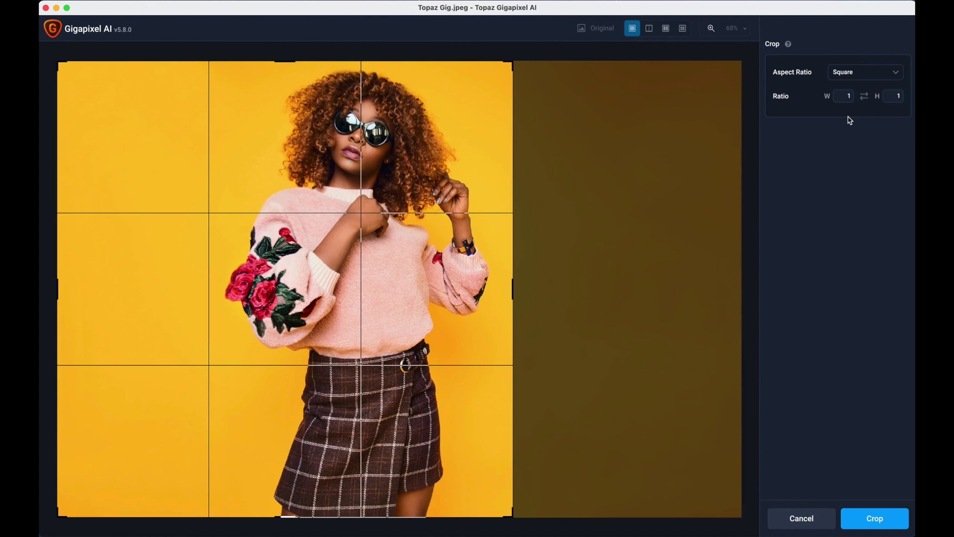
drag(483, 161, 594, 160)
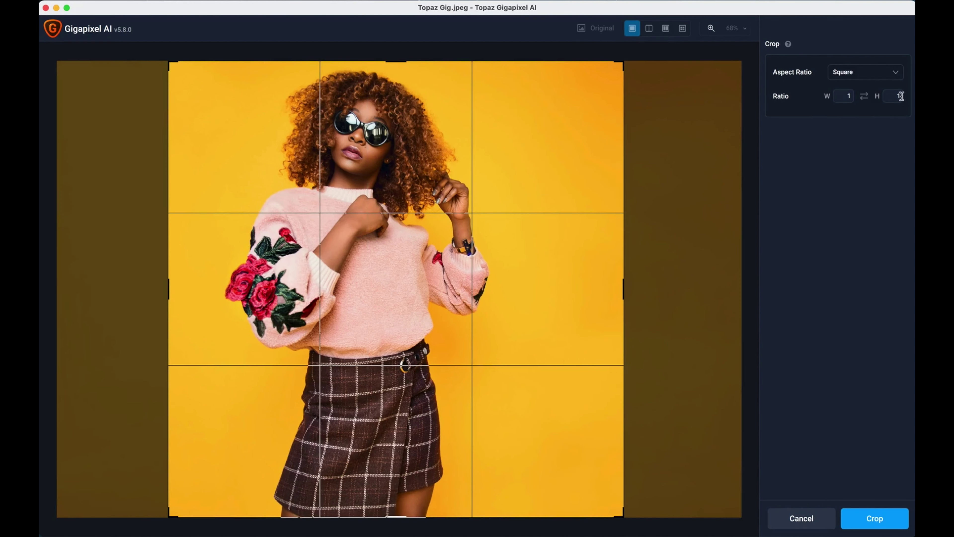
click(894, 74)
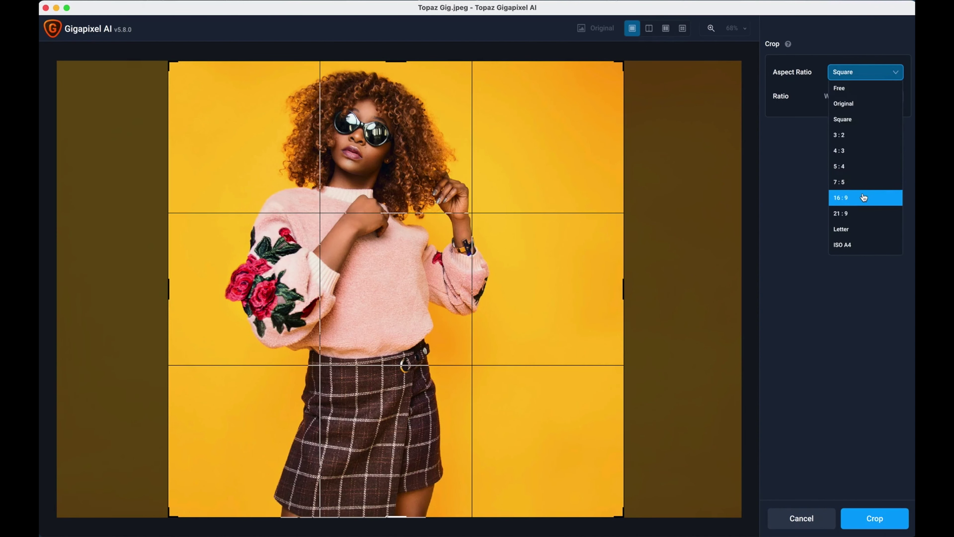
click(864, 182)
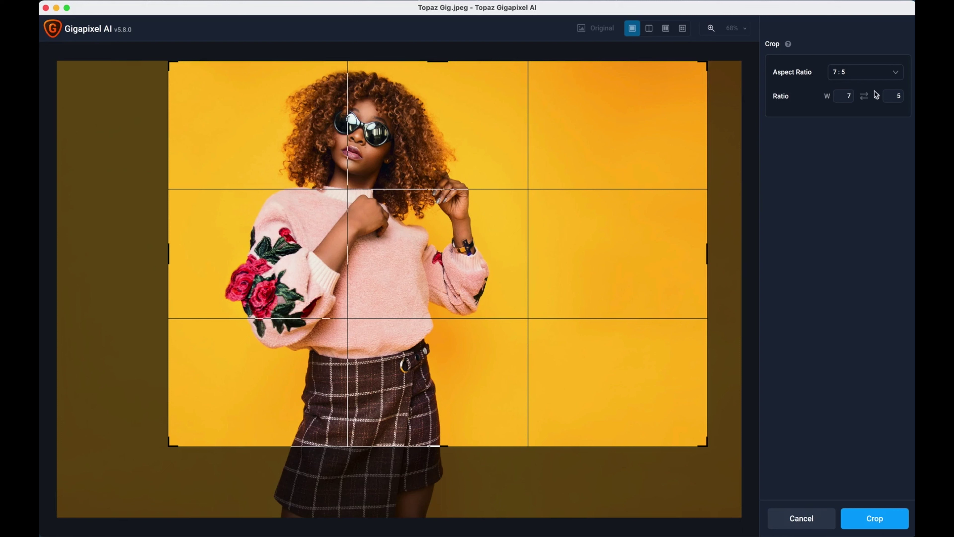
click(865, 97)
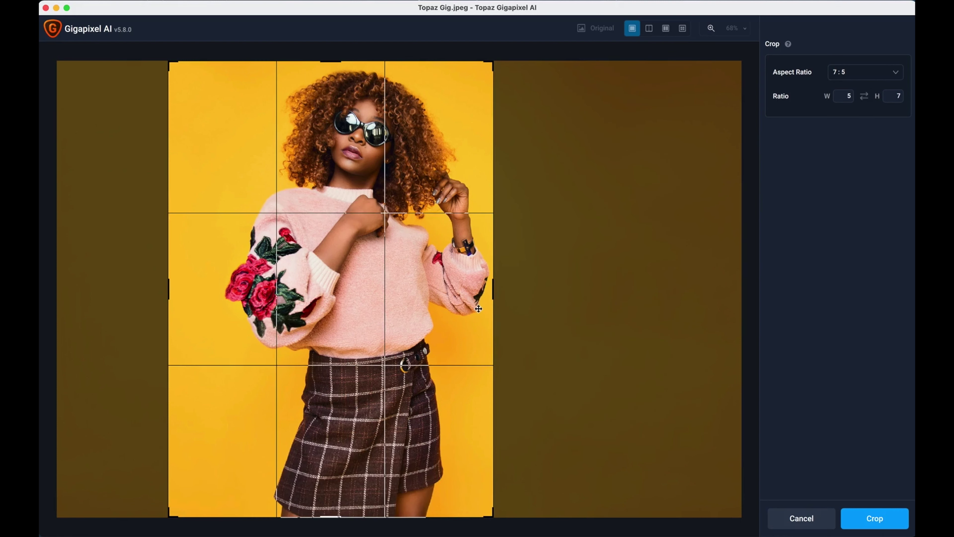
drag(474, 307, 505, 300)
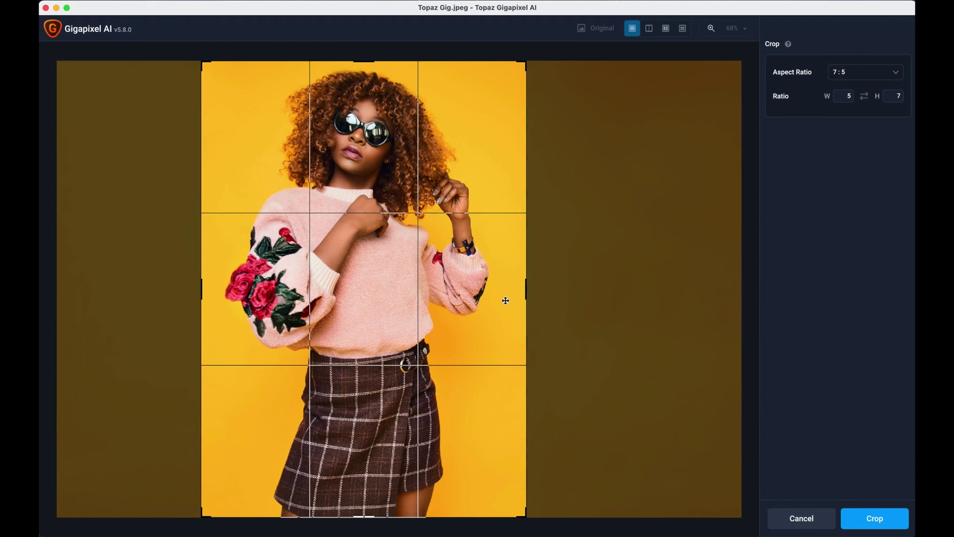
Step: Set the crop to the Original aspect ratio, then cancel without cropping
click(893, 72)
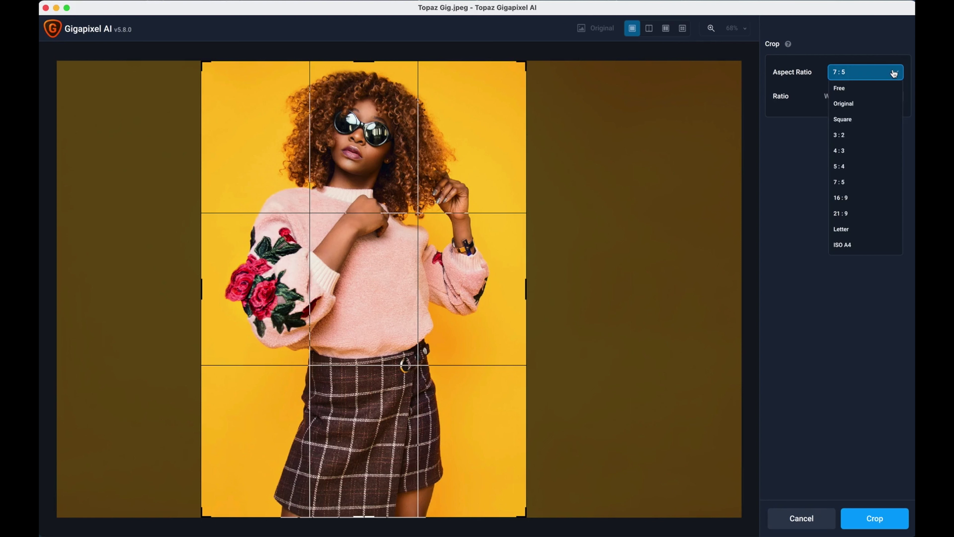
click(880, 100)
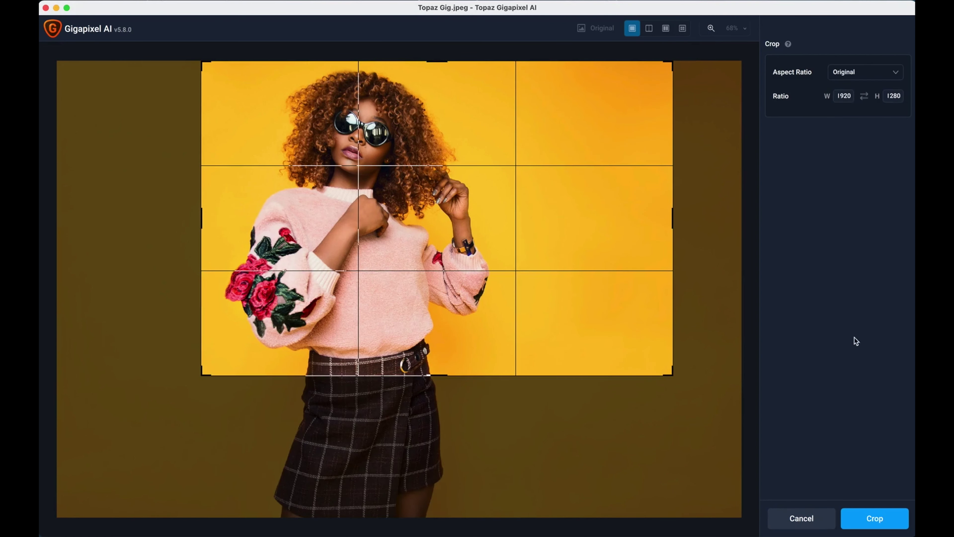
click(800, 519)
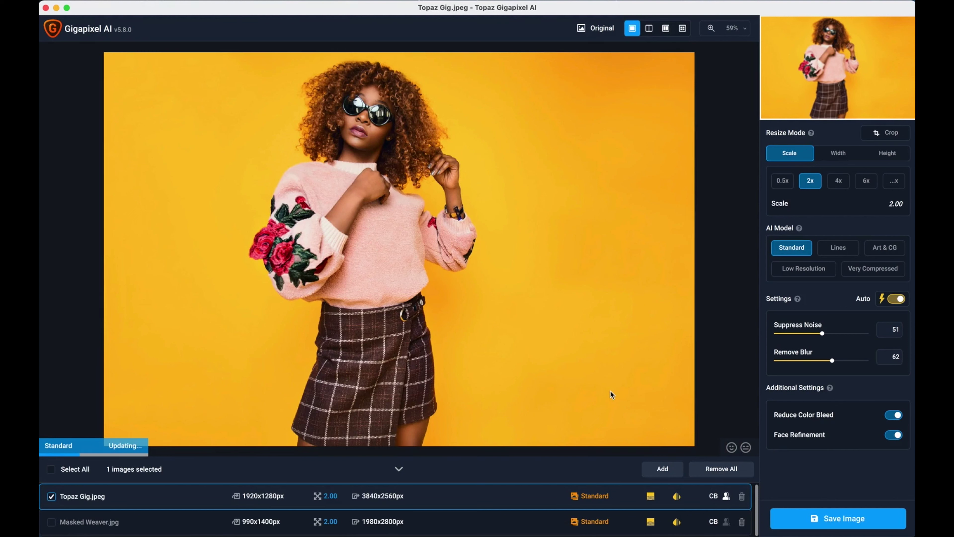
Step: Deselect Topaz Gig.jpeg and select Masked Weaver.jpg in the image list
click(57, 497)
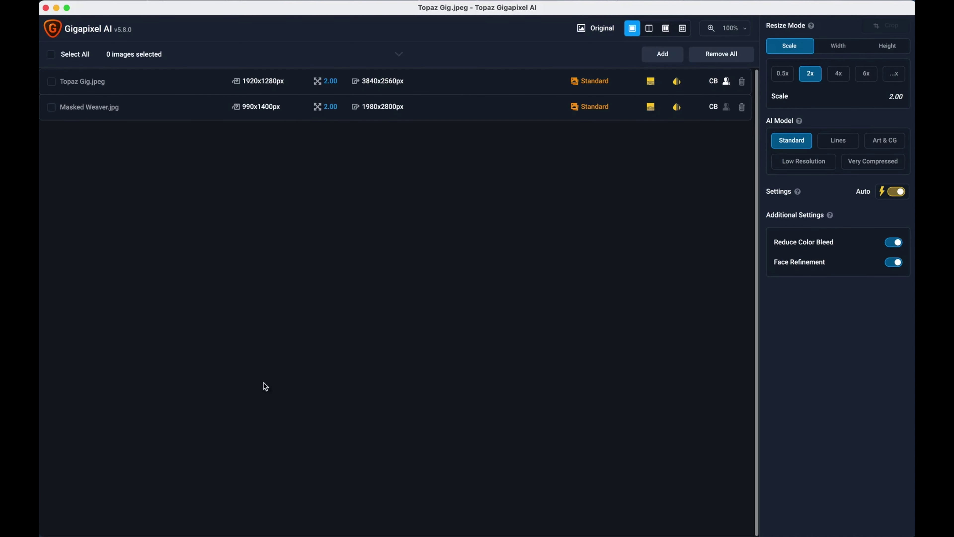
click(51, 107)
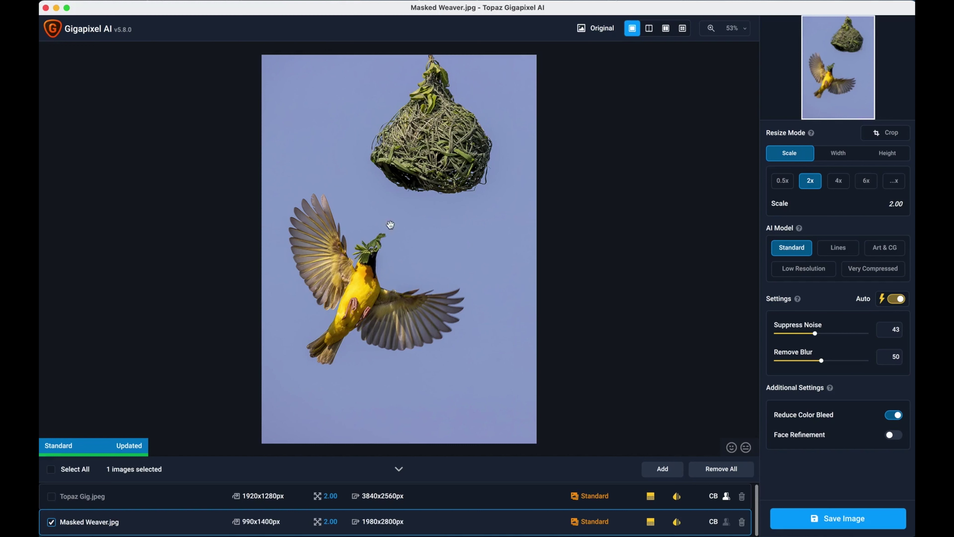
click(735, 28)
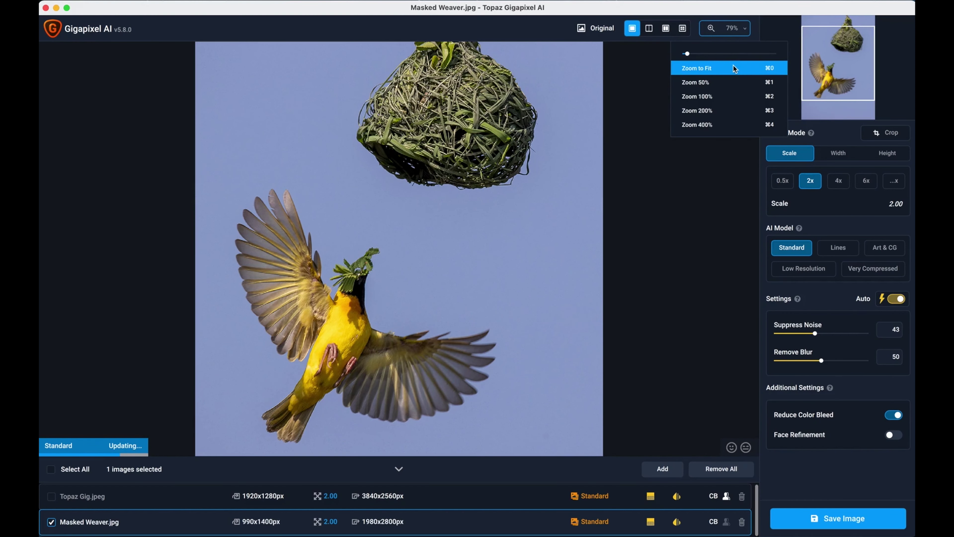
click(732, 96)
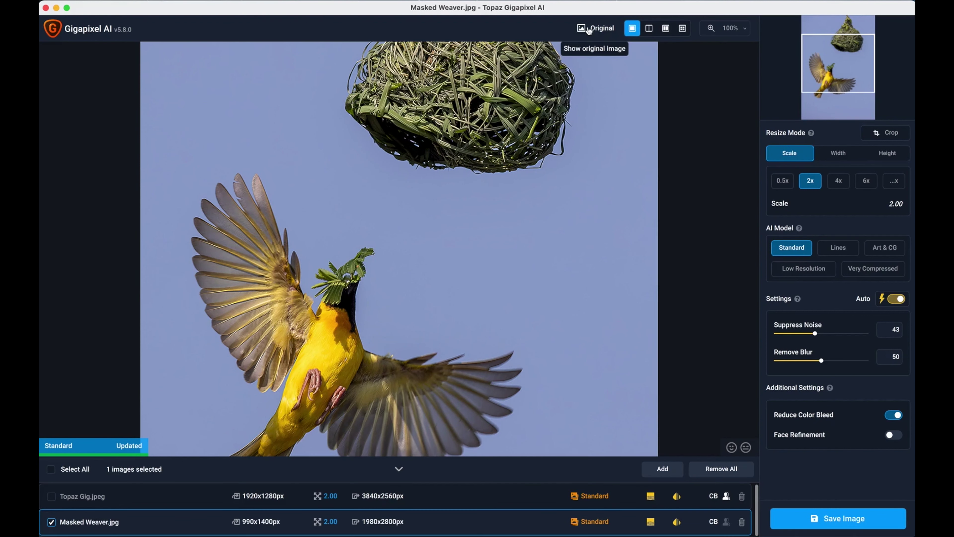
click(597, 29)
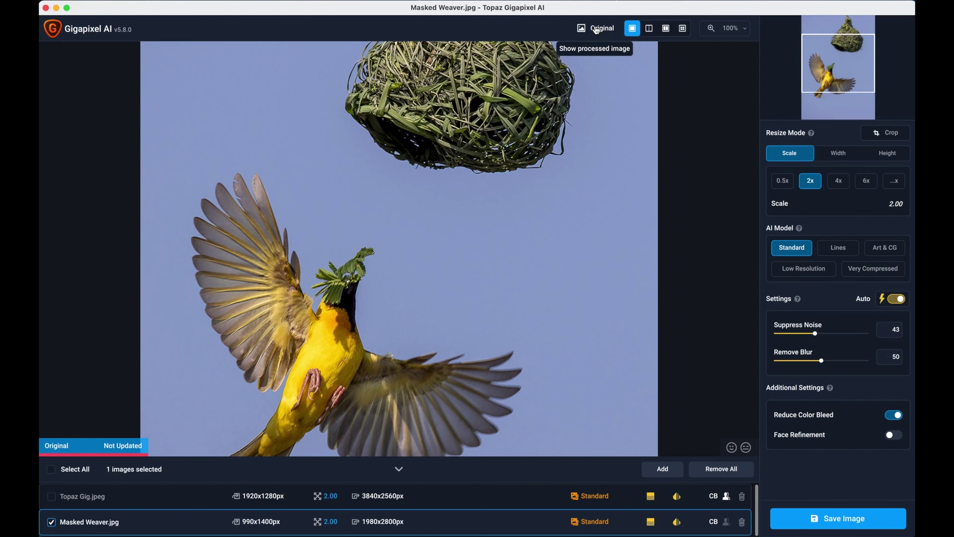
click(596, 30)
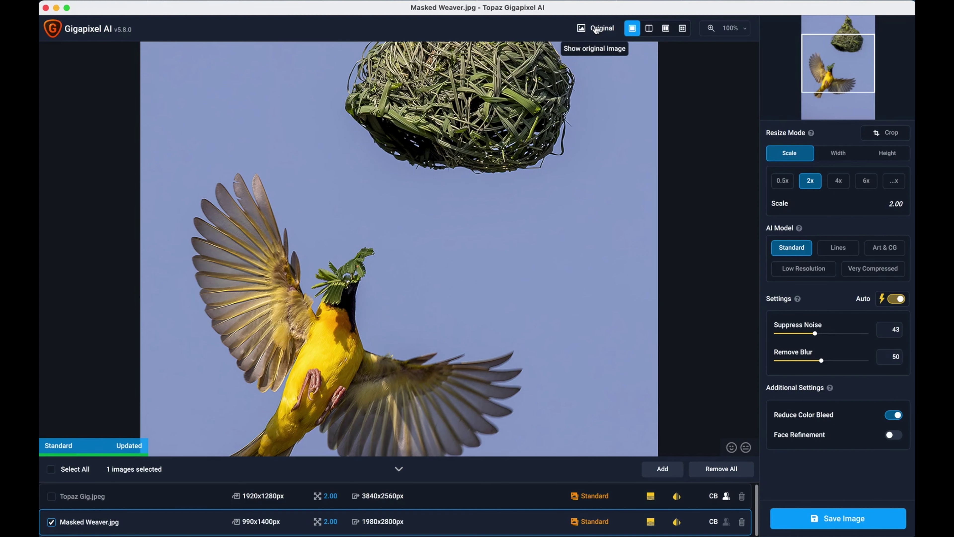
click(597, 29)
click(596, 29)
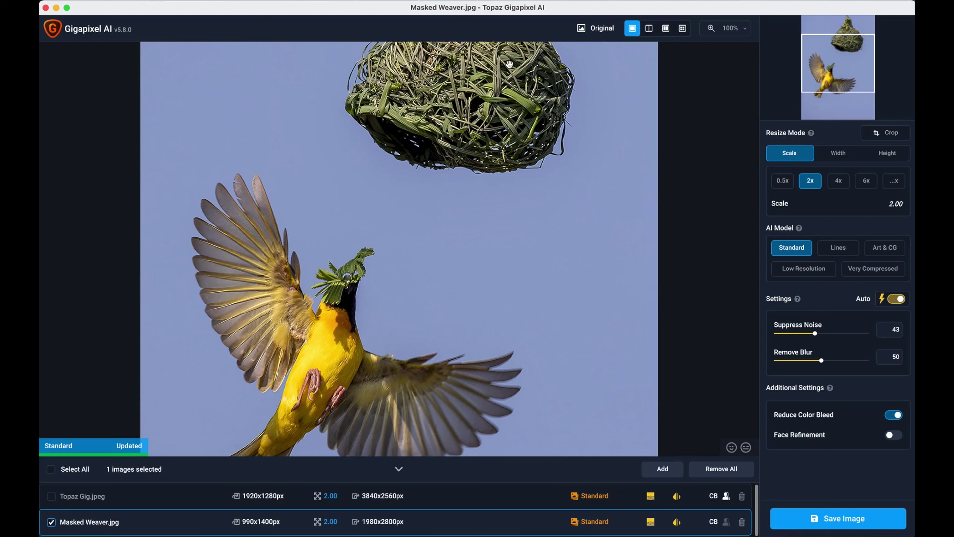
scroll(502, 81, up, 1)
drag(503, 81, 511, 184)
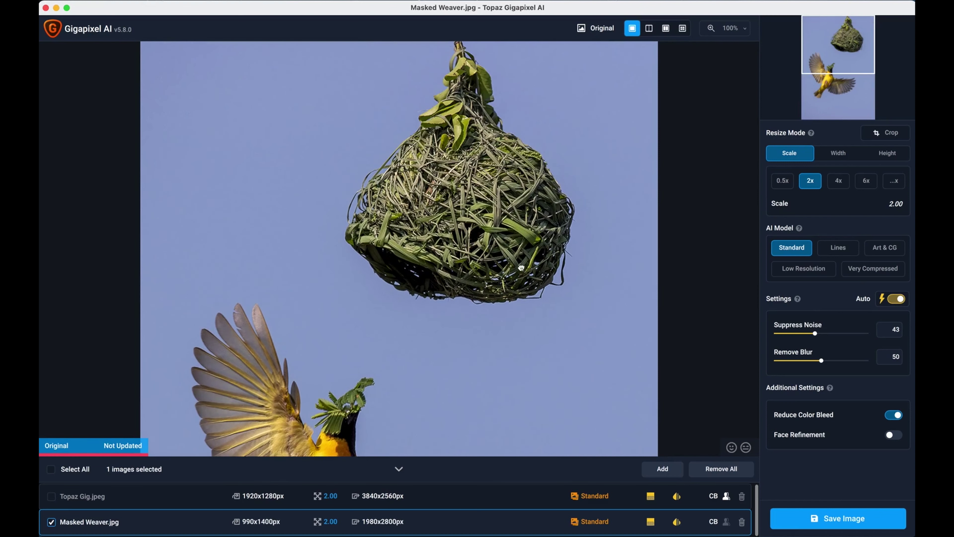
scroll(512, 184, up, 5)
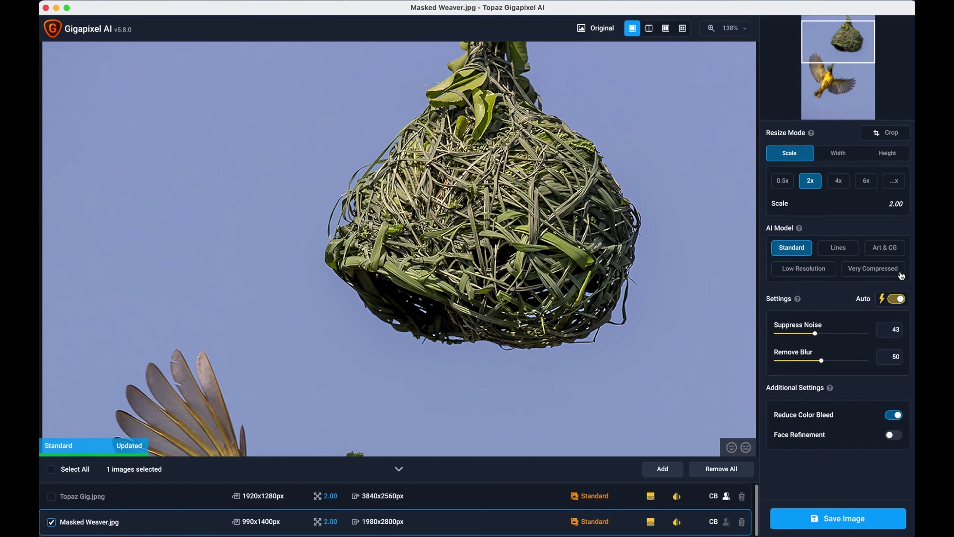
Step: Switch Masked Weaver.jpg to the Very Compressed model and zoom the preview out
click(888, 268)
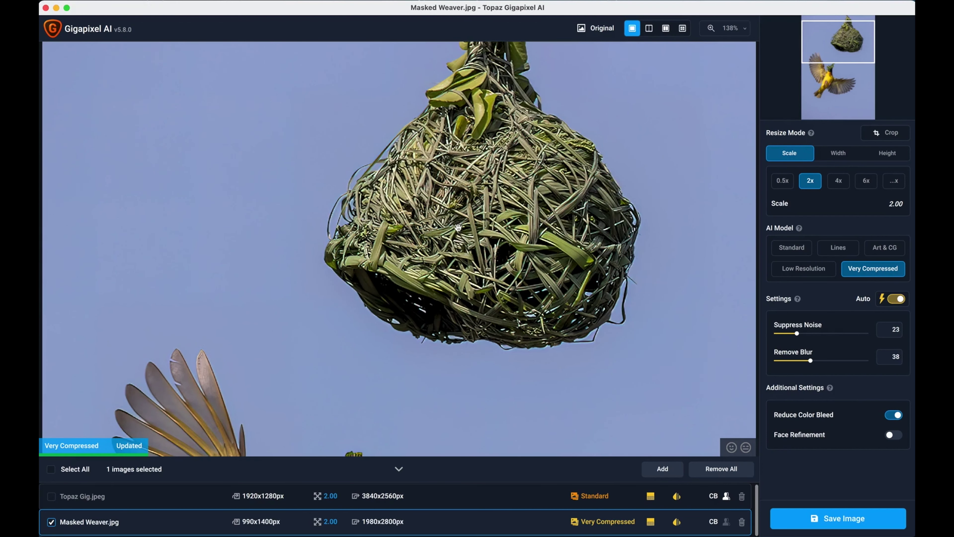
scroll(545, 210, down, 5)
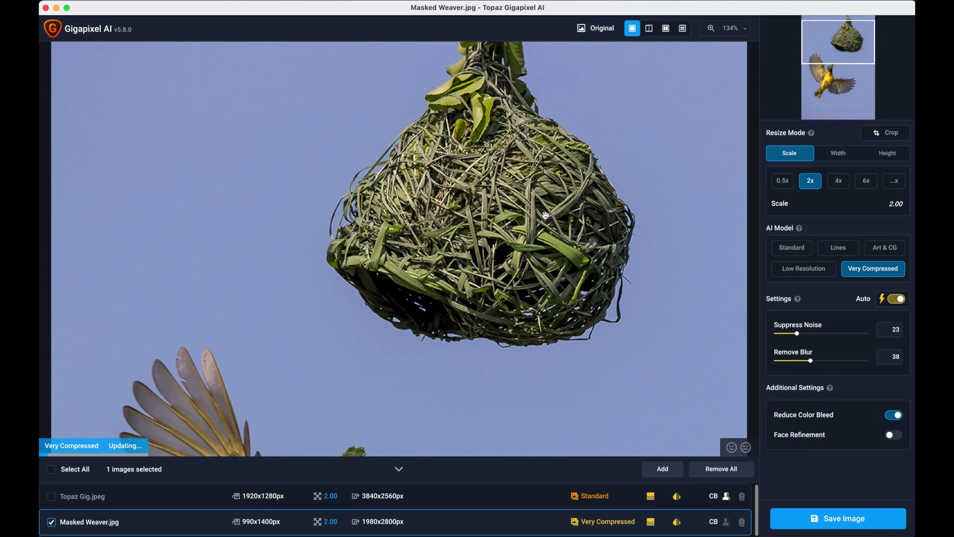
scroll(546, 209, down, 5)
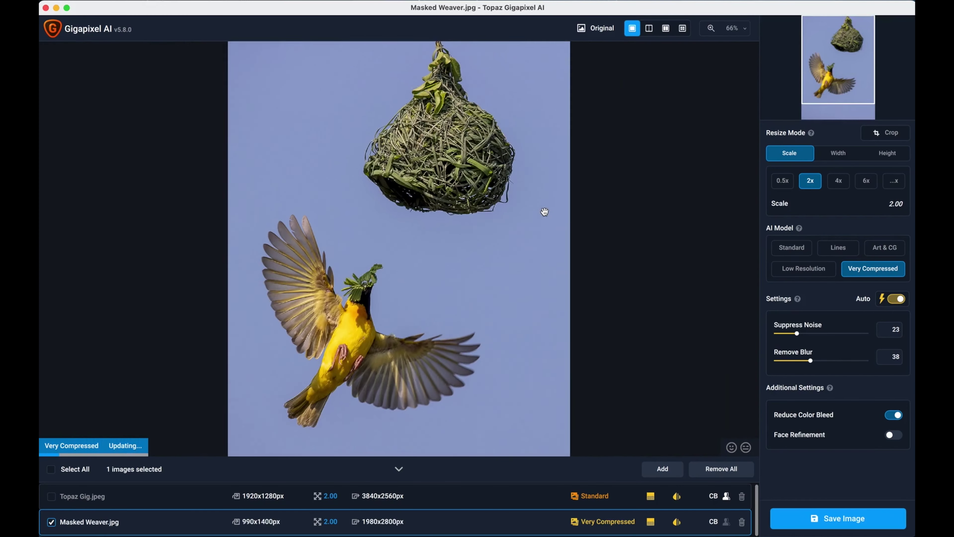
Step: Scale the weaver to 6x (5940x8400px) and compare its Very Compressed preview against the original
click(866, 181)
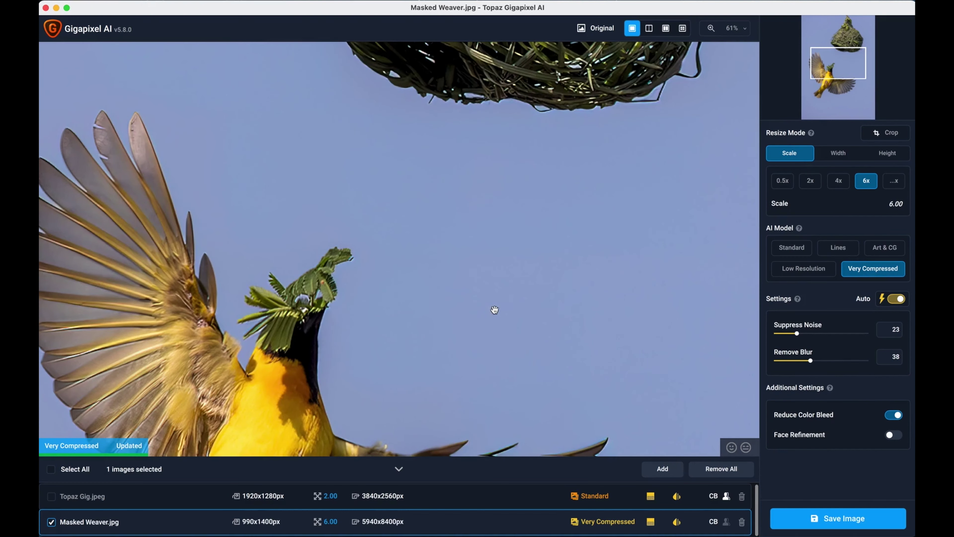
drag(492, 311, 561, 86)
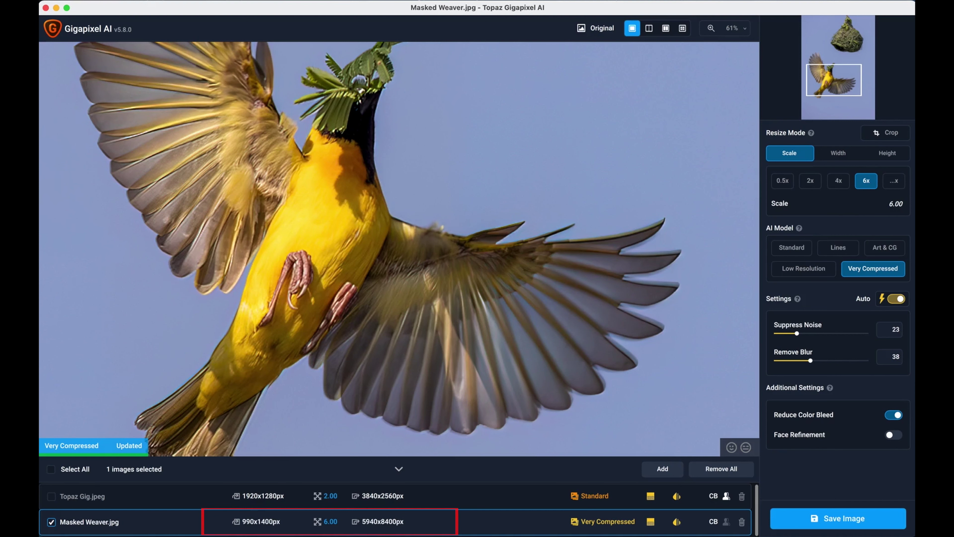
click(580, 30)
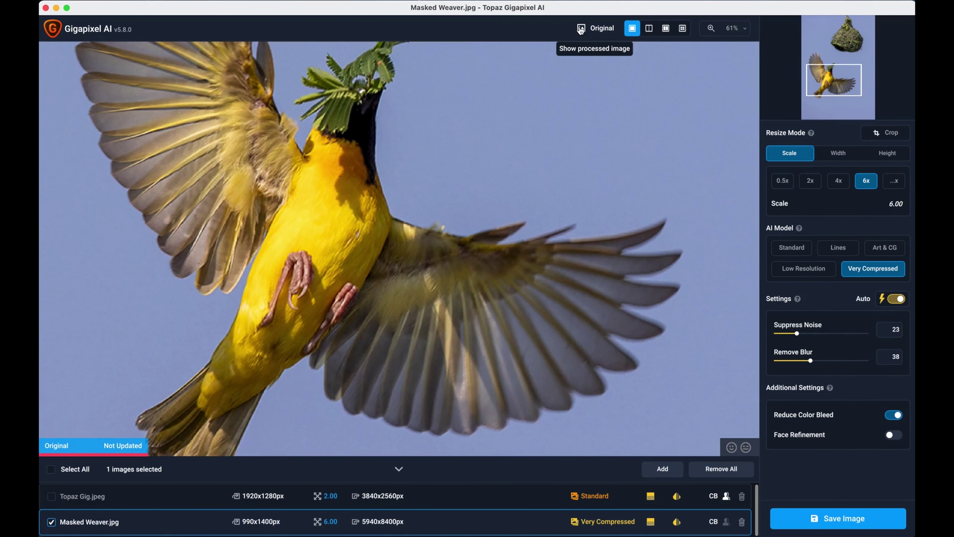
click(581, 30)
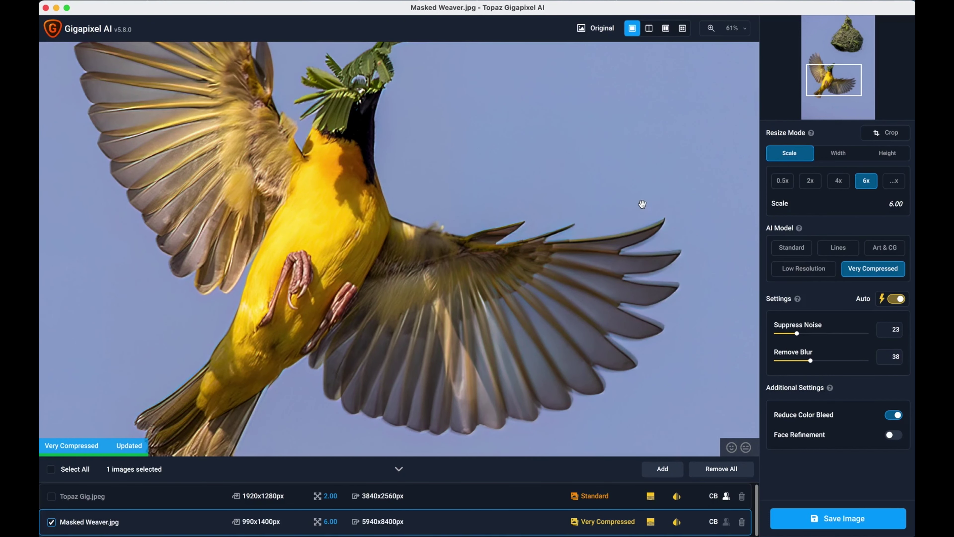
scroll(643, 204, down, 8)
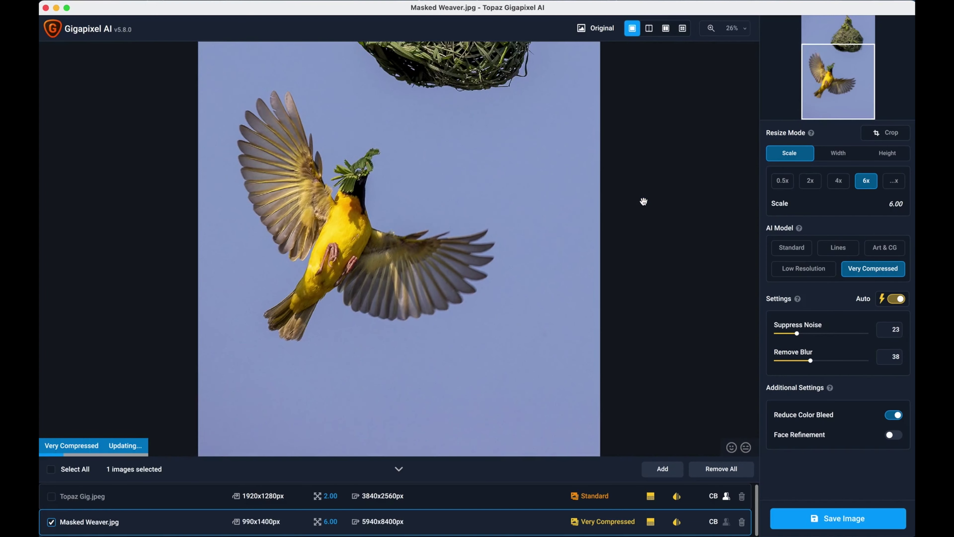
scroll(643, 201, down, 3)
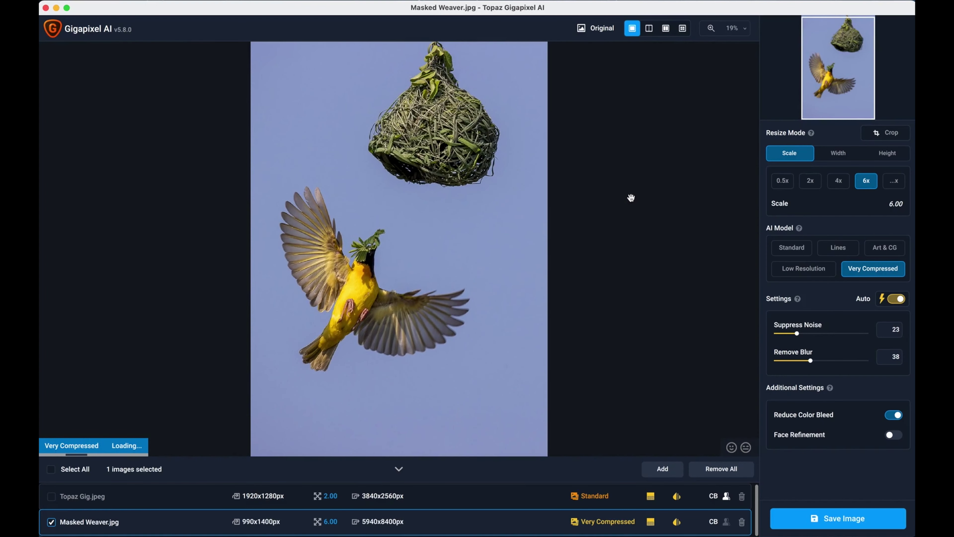